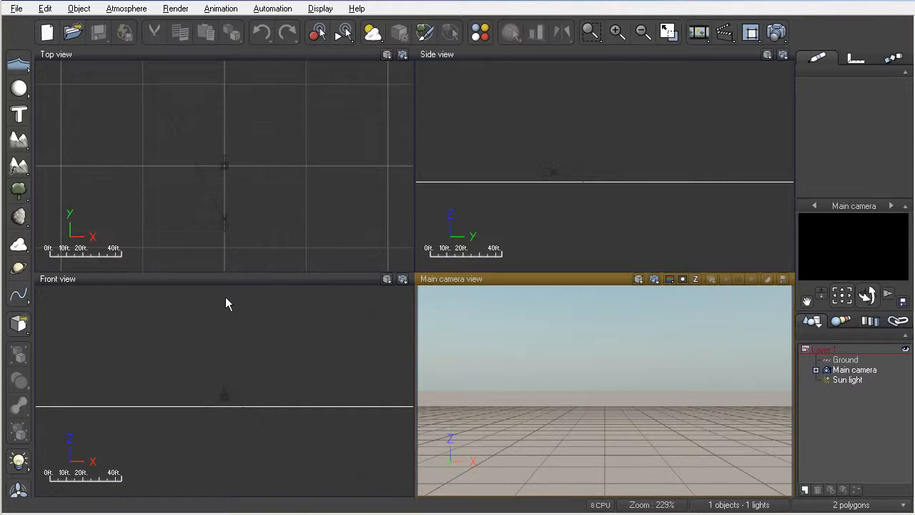
Add a fractal terrain and test-render the camera view of it as a snowy peak
left_click(19, 141)
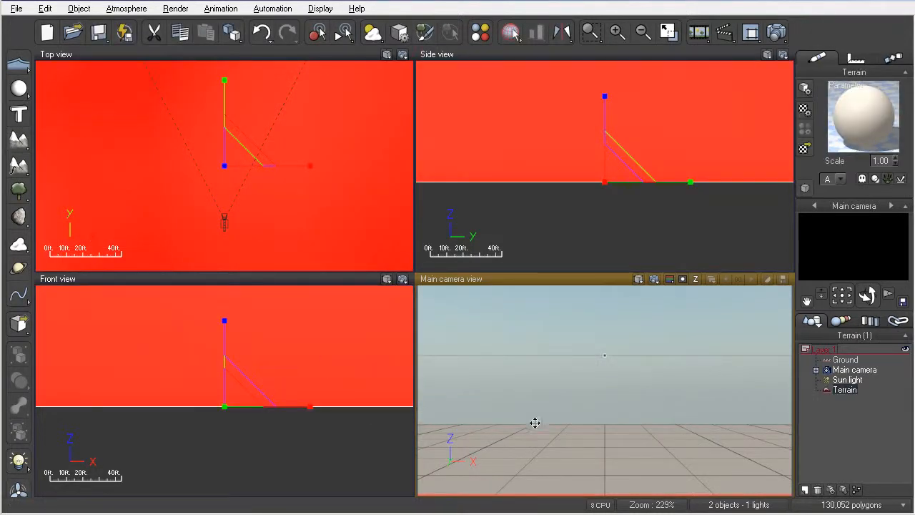
right_click_drag(541, 423, 543, 398)
scroll(544, 399, "down", 3)
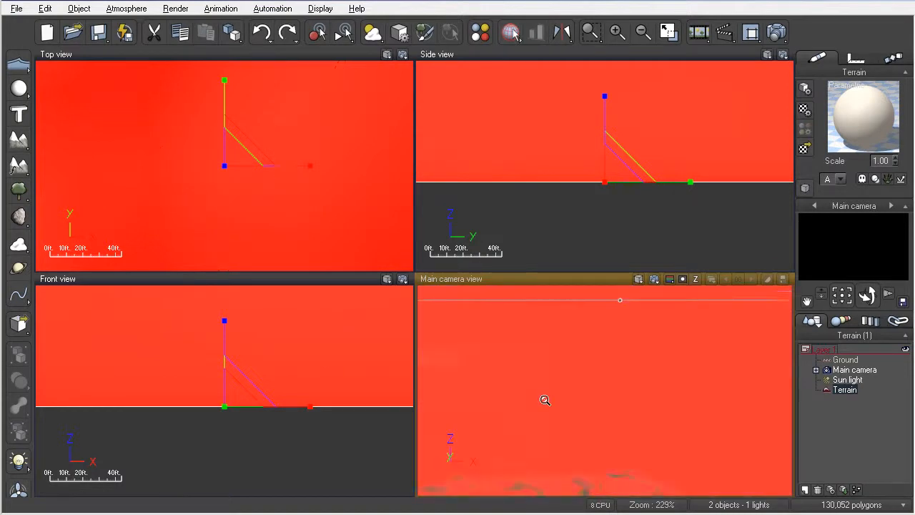
scroll(545, 400, "down", 5)
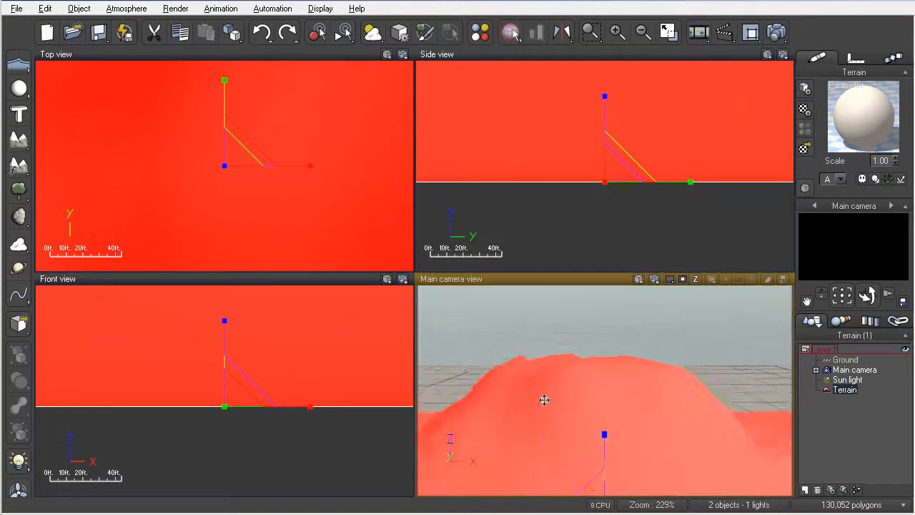
scroll(547, 400, "down", 8)
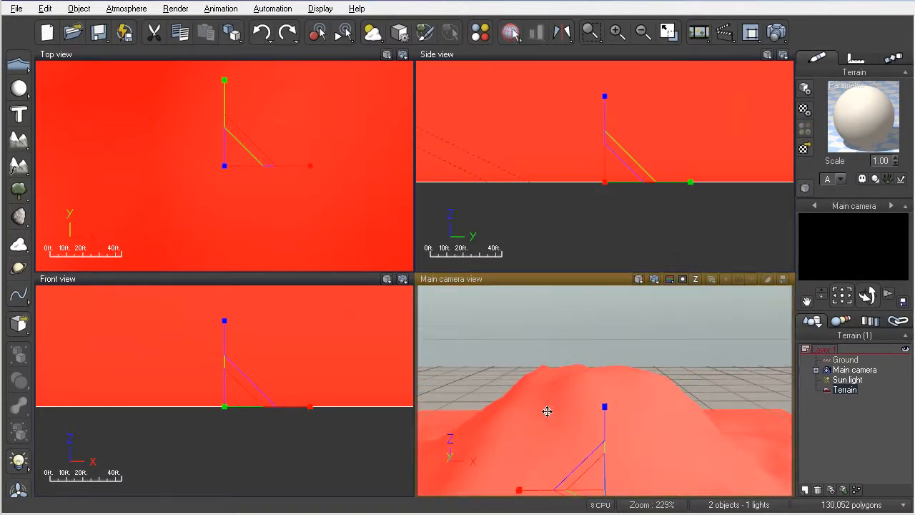
left_click(655, 279)
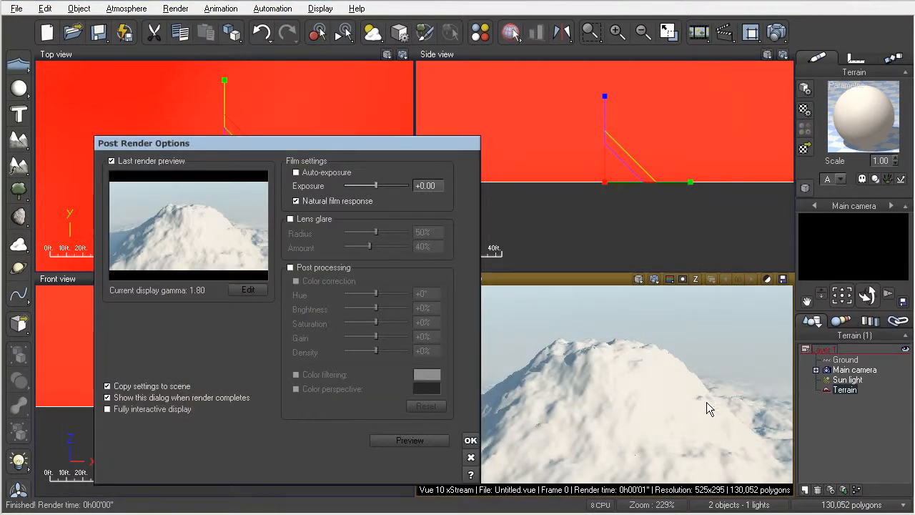
left_click(470, 439)
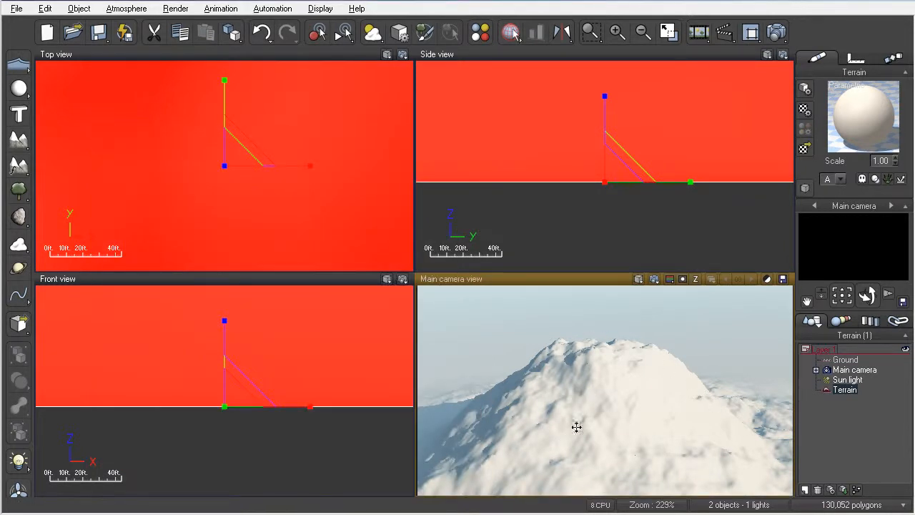
Re-render a closer camera view of the terrain, then delete the terrain
key("ctrl+z")
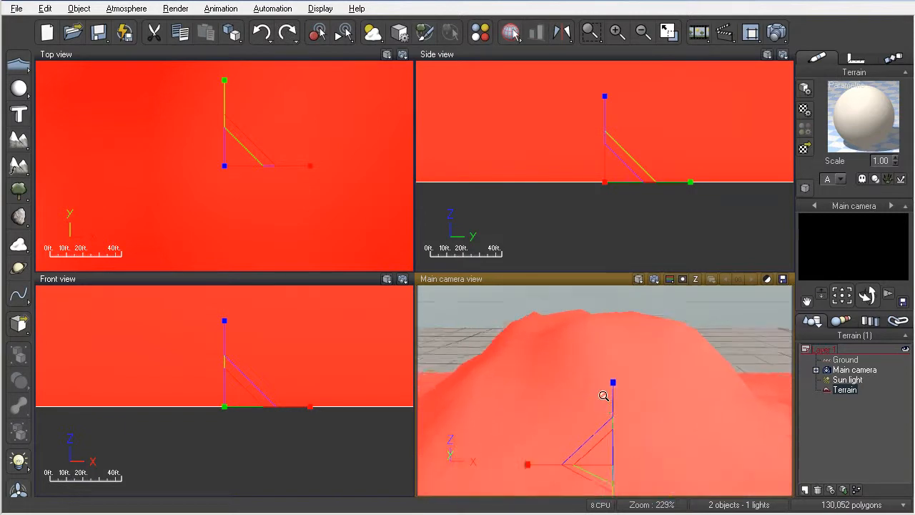
scroll(604, 396, "up", 1)
scroll(565, 380, "up", 1)
left_click(655, 281)
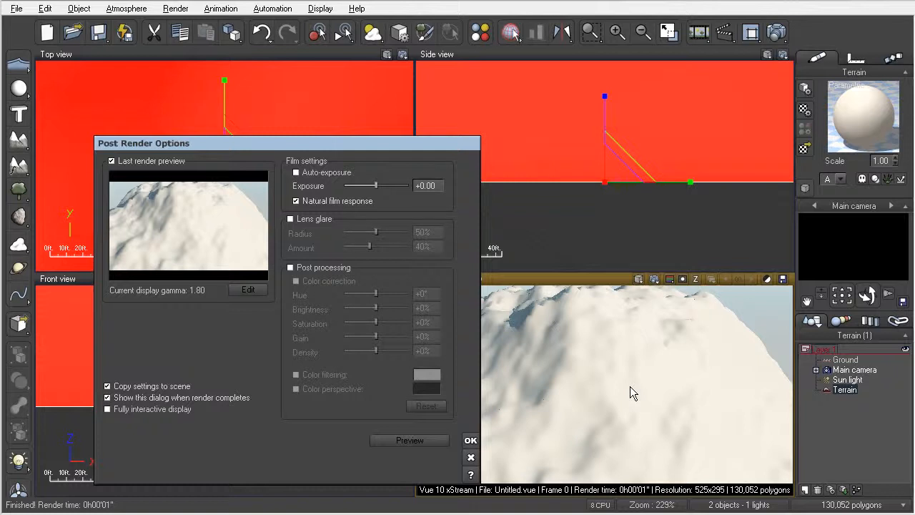
left_click(471, 441)
key("Delete")
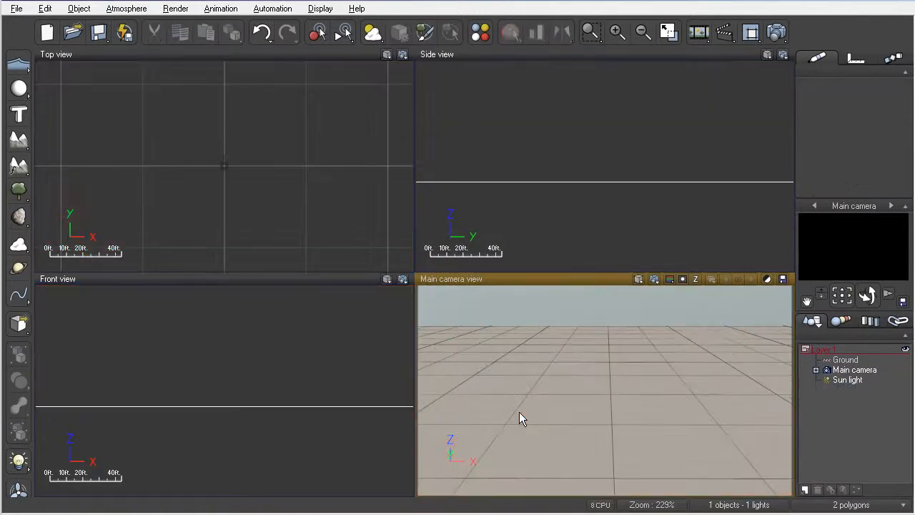
Generate a new fractal terrain with width and height both set to 2048
left_click(20, 143)
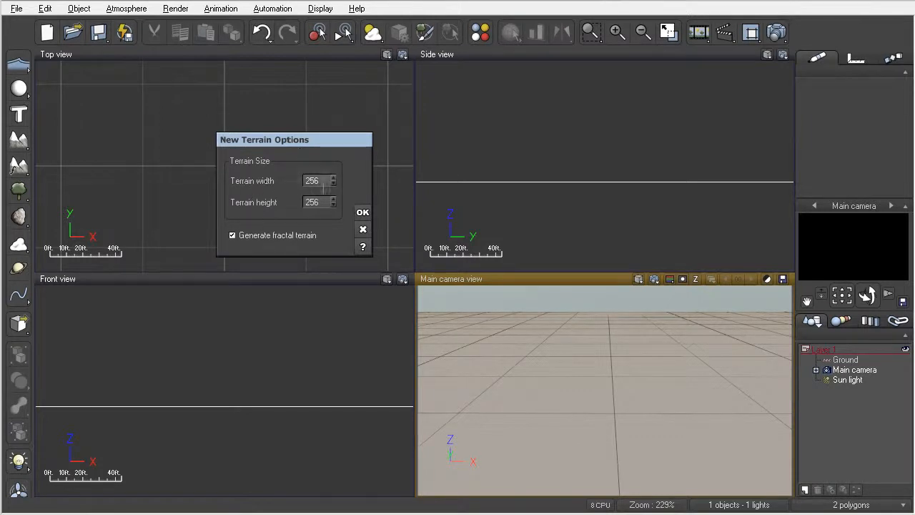
double_click(324, 184)
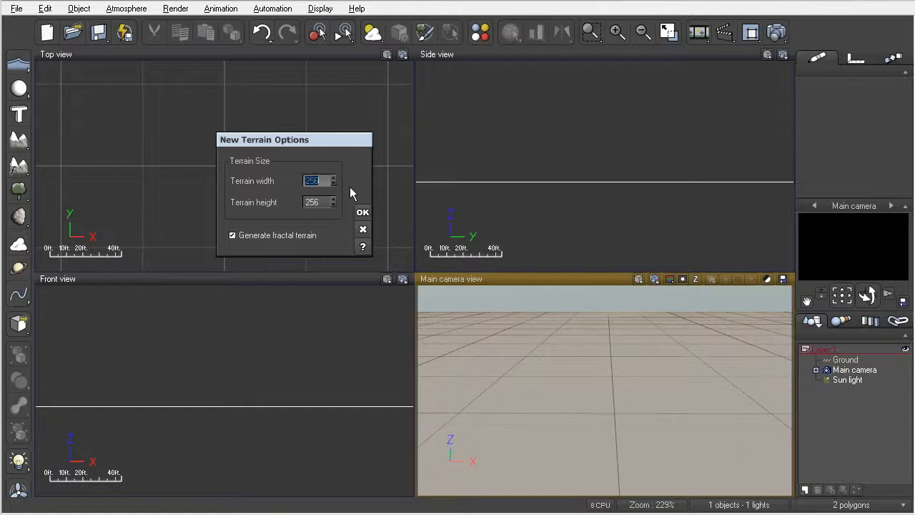
type("2048")
key("Tab")
type("2048")
left_click(362, 213)
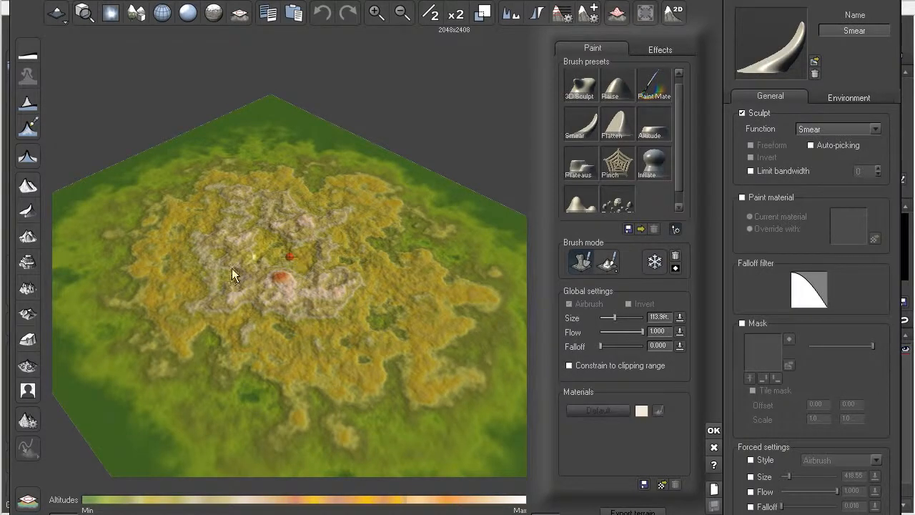
Leave the Terrain Editor, scale Terrain2 down uniformly, then stretch it much taller vertically
left_click(713, 431)
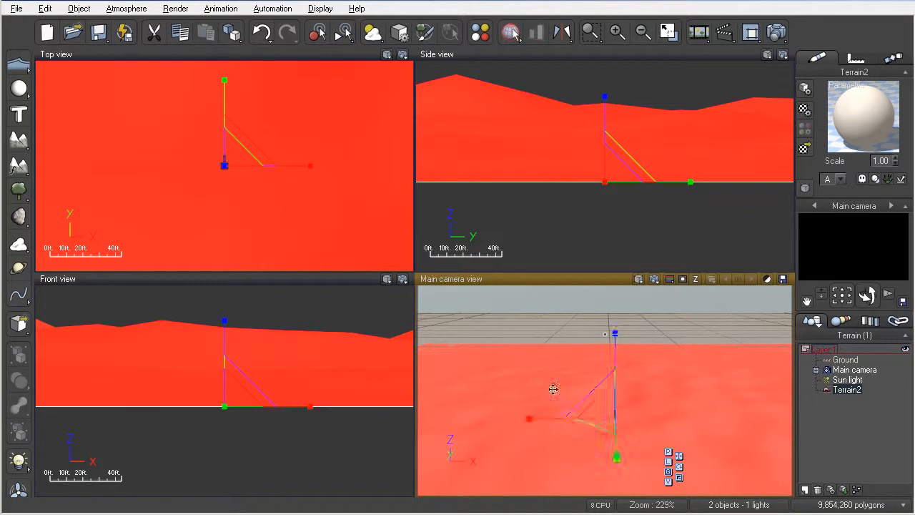
scroll(590, 397, "down", 4)
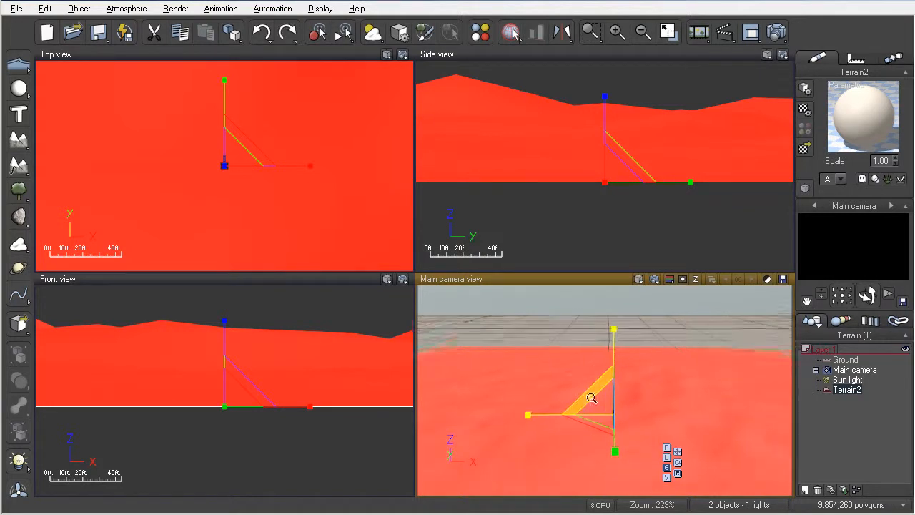
scroll(623, 429, "down", 3)
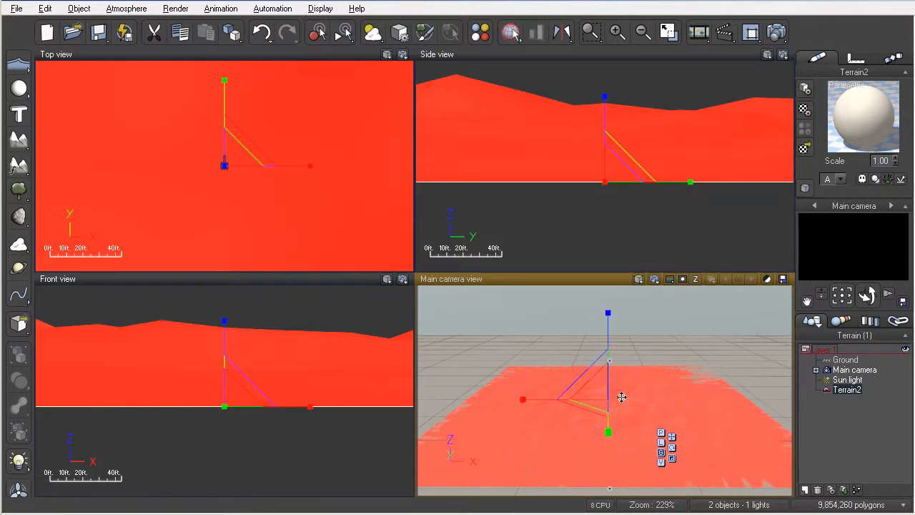
scroll(616, 420, "up", 2)
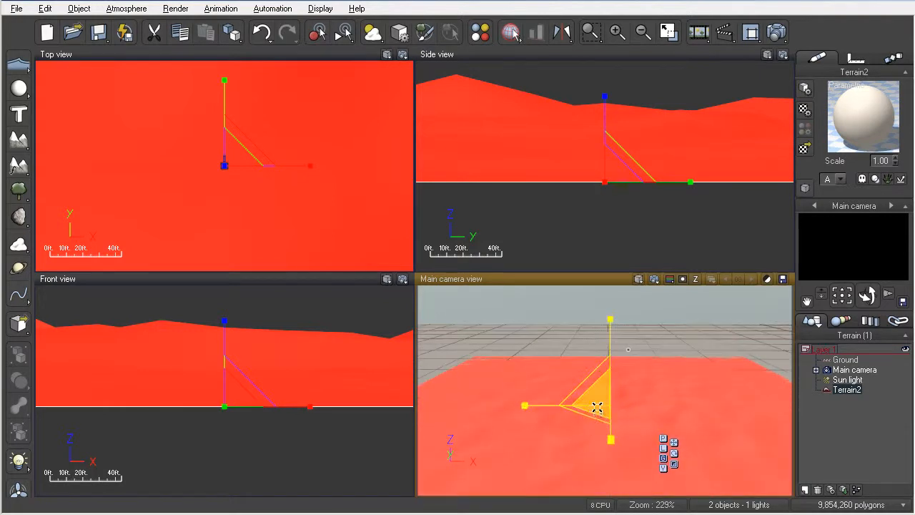
key("ctrl+z")
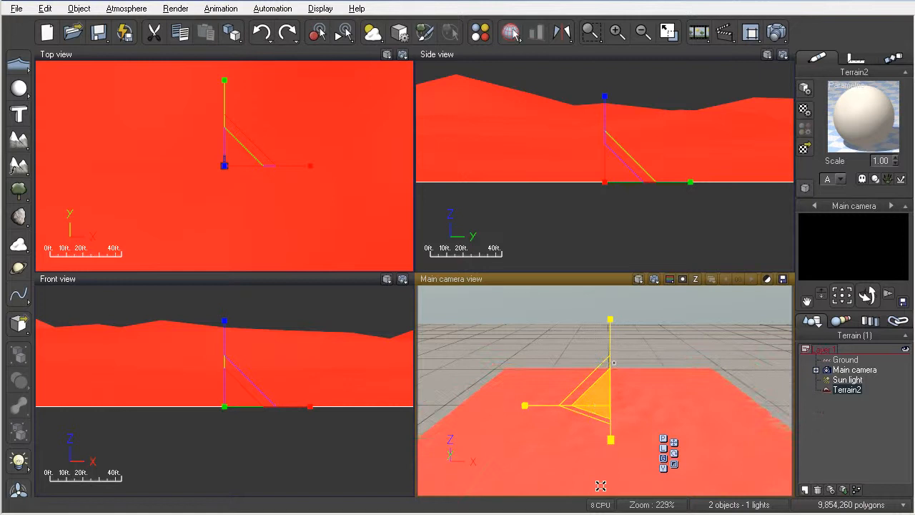
left_click_drag(600, 485, 599, 514)
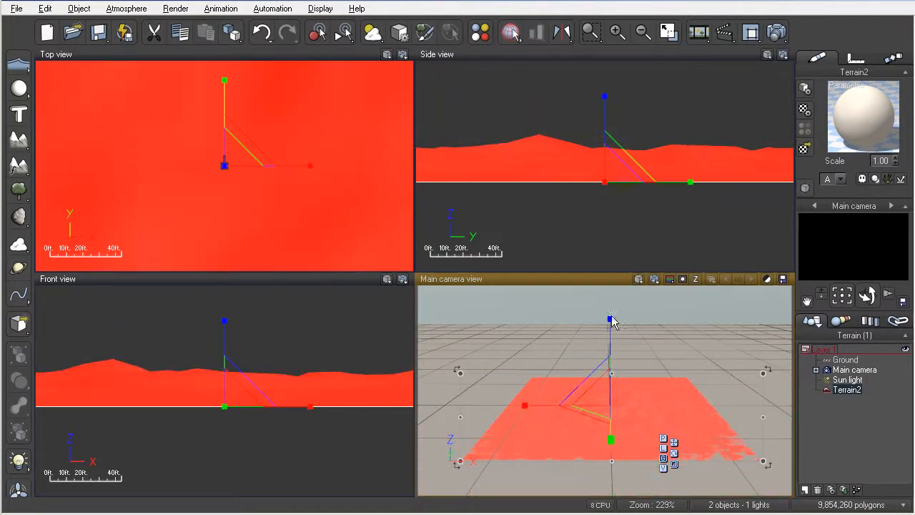
left_click_drag(610, 313, 605, 60)
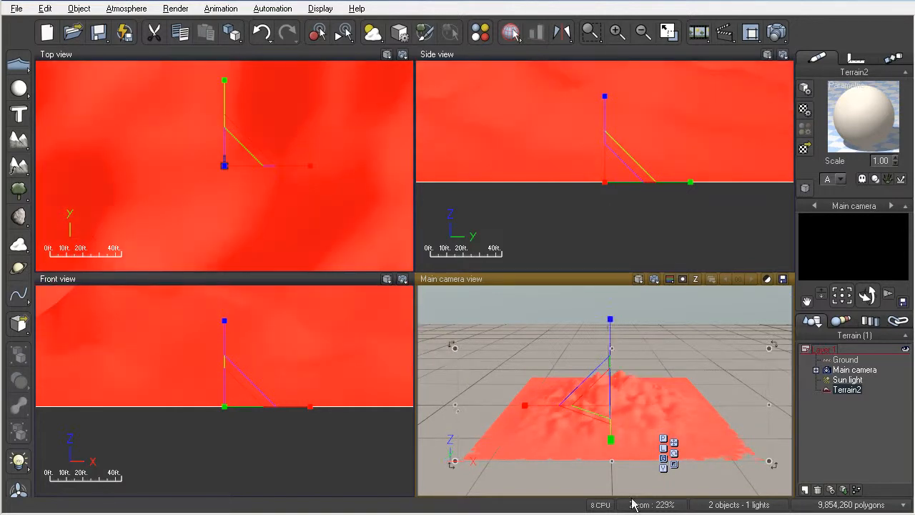
Frame the taller peaks in the camera view and render them
scroll(609, 405, "up", 5)
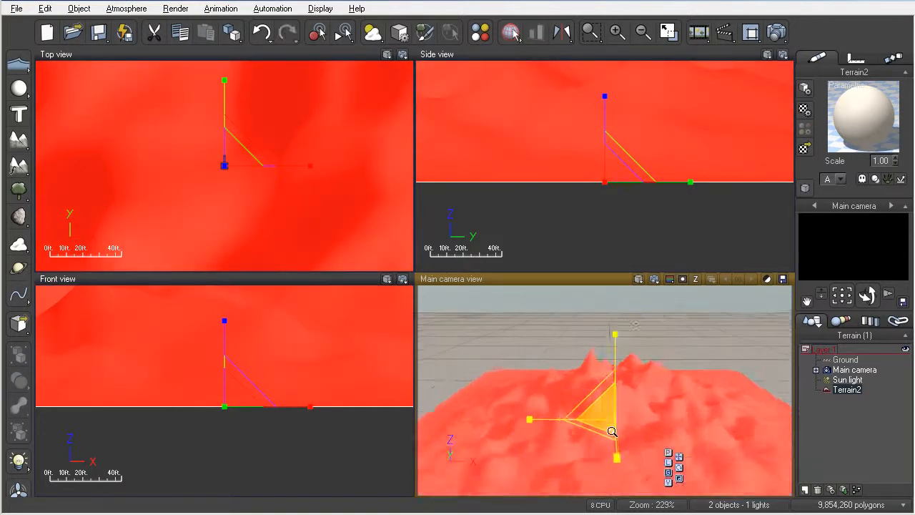
scroll(612, 432, "up", 1)
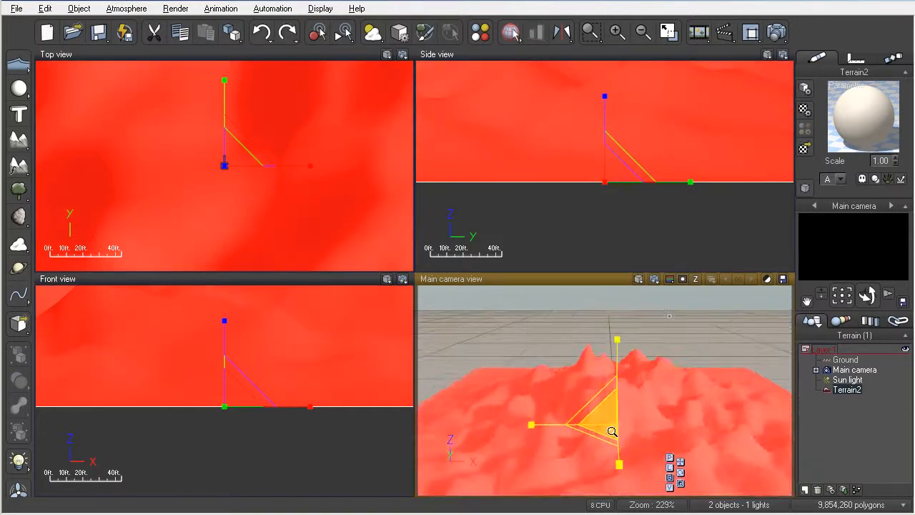
right_click_drag(615, 431, 615, 419)
scroll(613, 413, "up", 4)
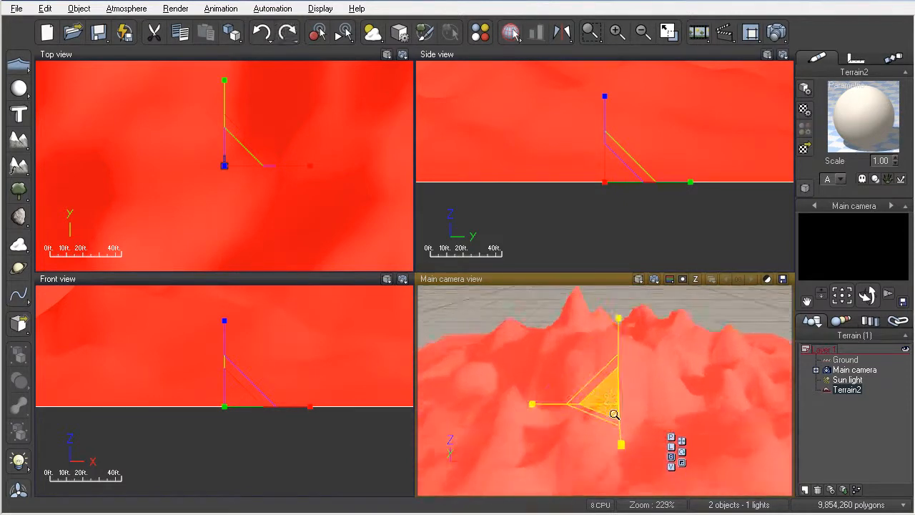
left_click(667, 278)
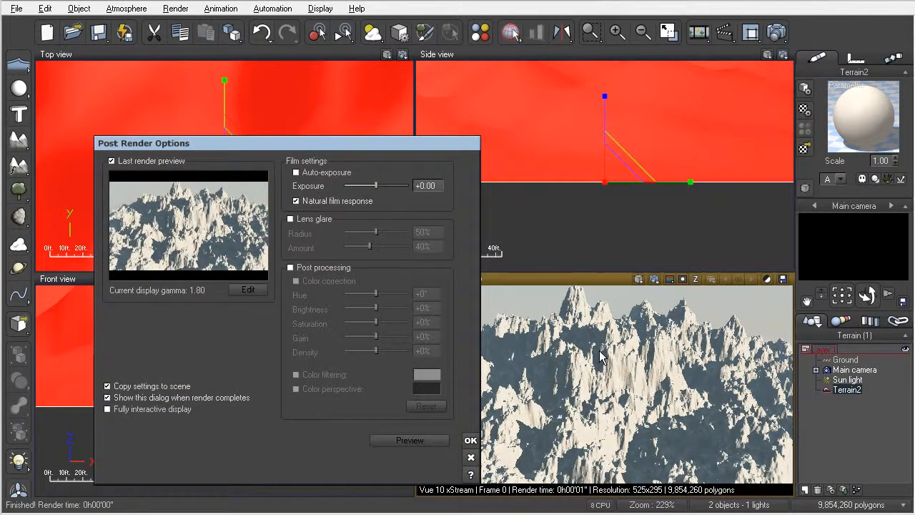
Dismiss the Post Render Options, keeping the jagged snowy peaks render
left_click(471, 441)
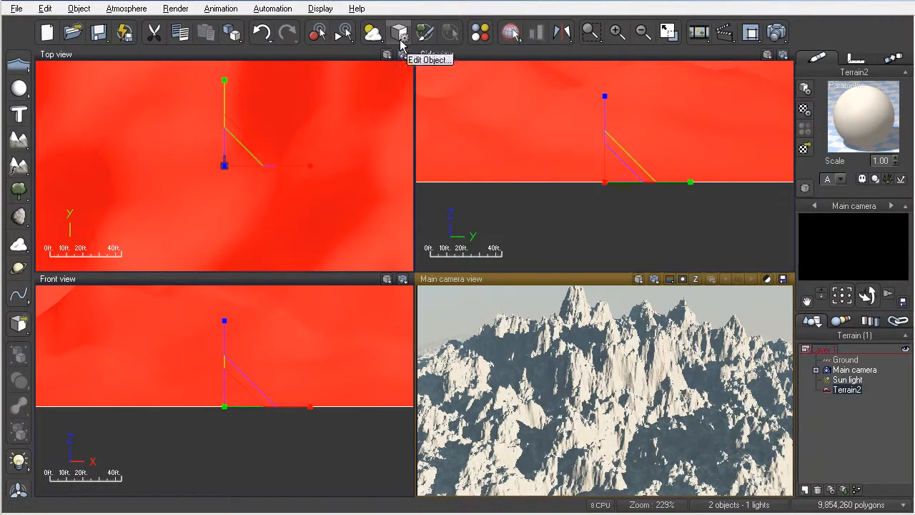
Halve Terrain2's resolution three times to 256x301, then re-render the main camera view
double_click(583, 382)
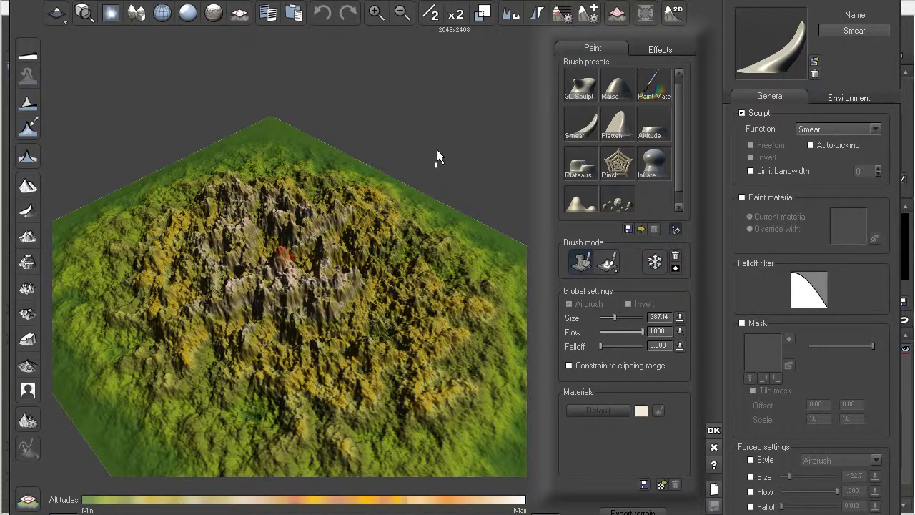
left_click(431, 15)
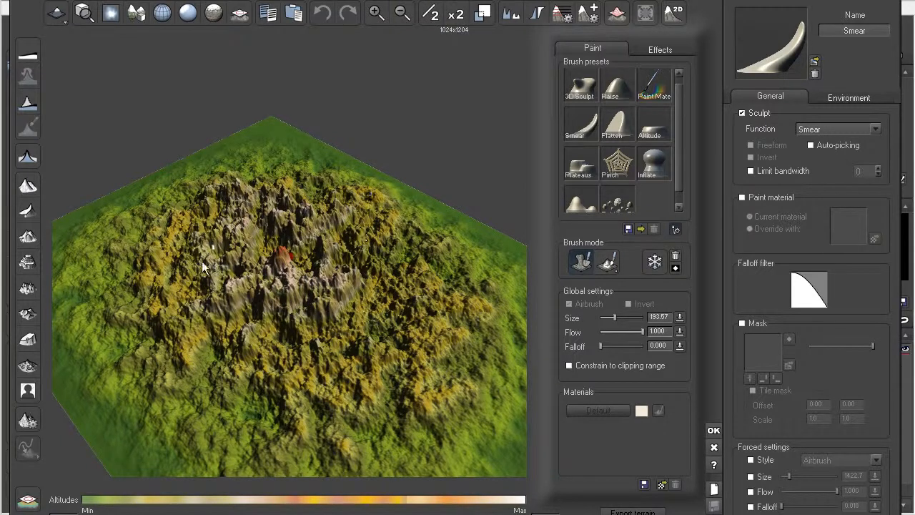
left_click(432, 16)
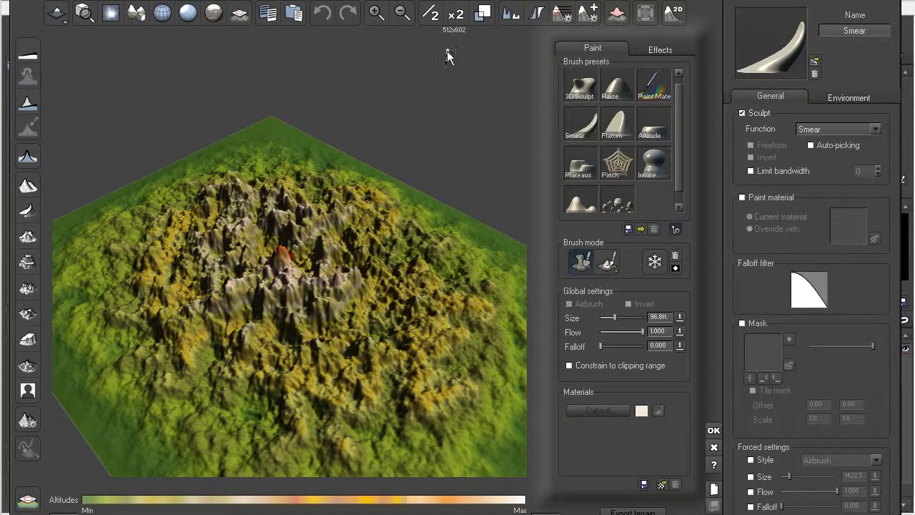
left_click(432, 16)
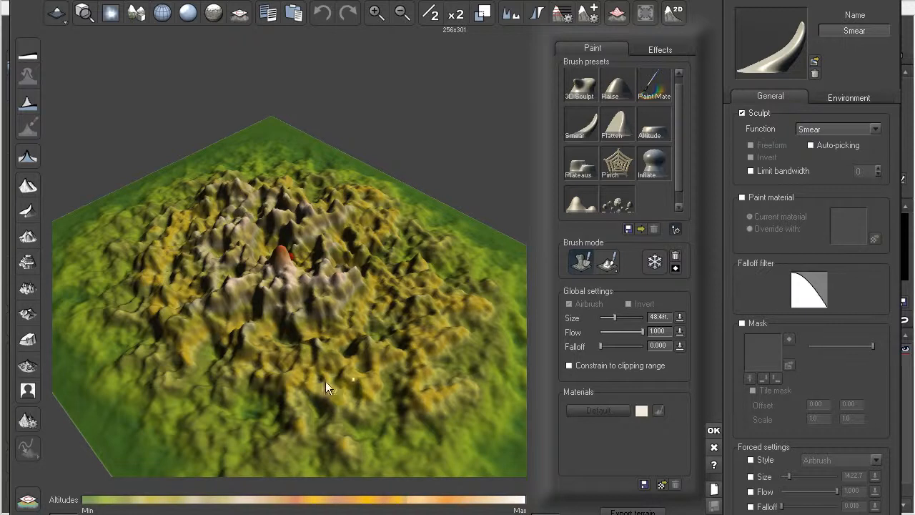
left_click(714, 430)
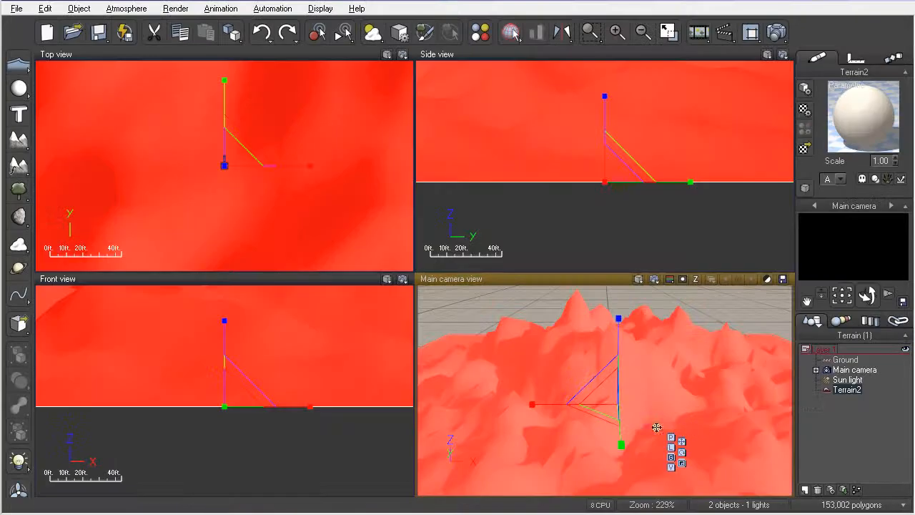
left_click(655, 279)
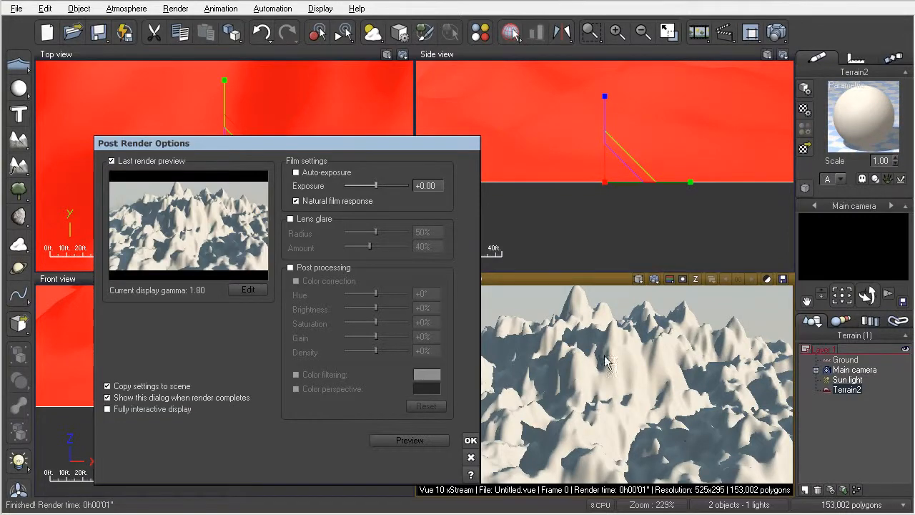
left_click(470, 439)
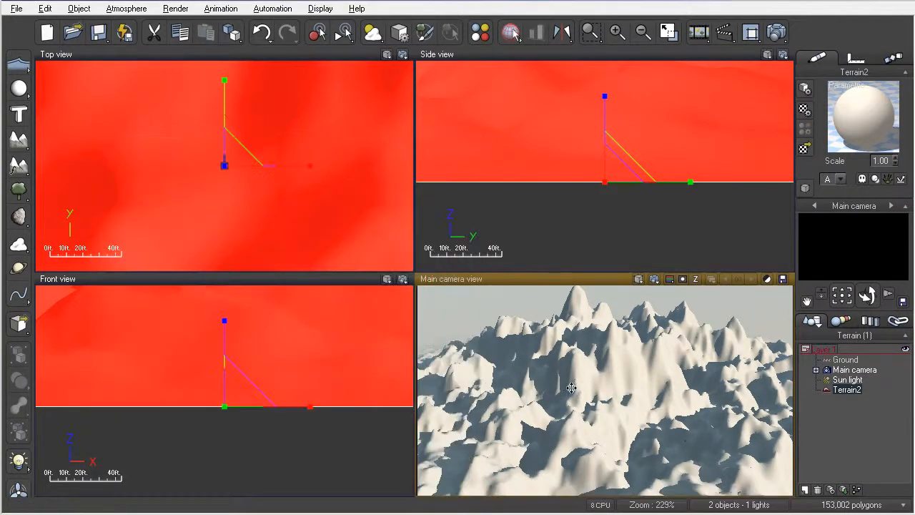
Double Terrain2's resolution three times, from 256x301 back to 2048x2408, in the Terrain Editor
double_click(575, 389)
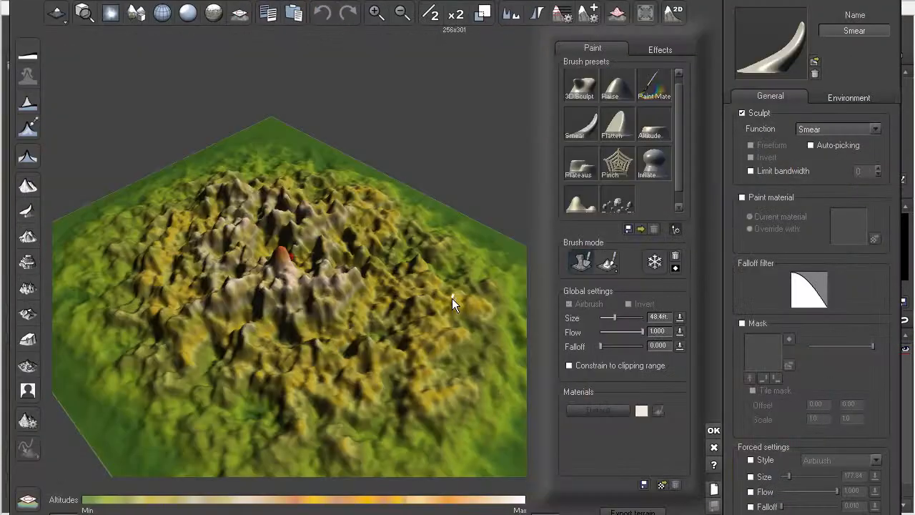
left_click(458, 15)
left_click(458, 15)
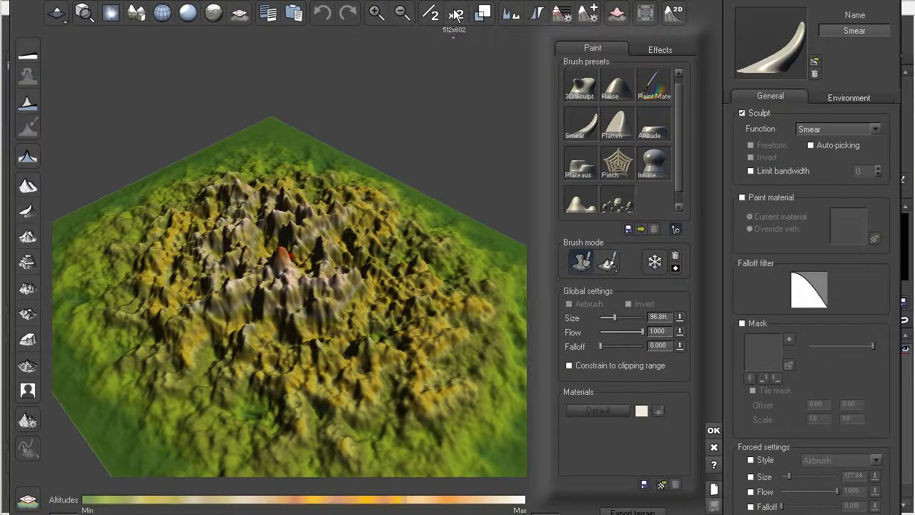
left_click(457, 15)
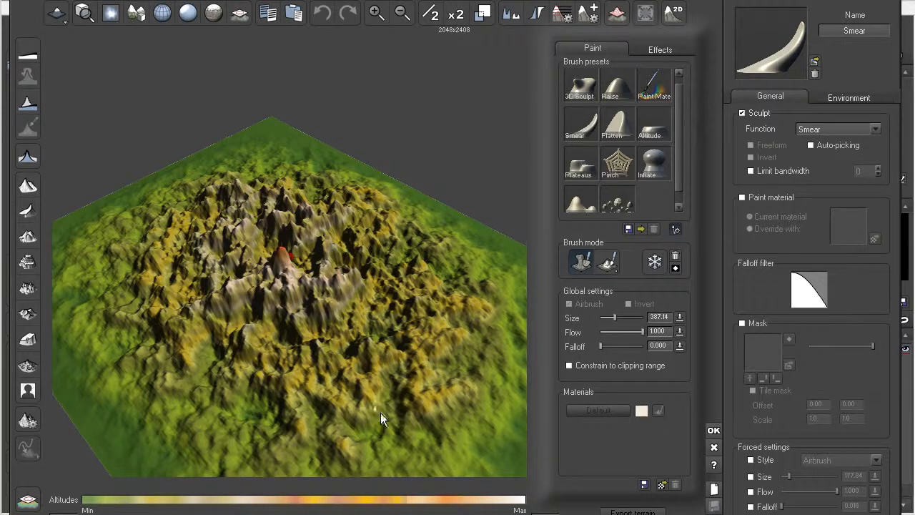
left_click(714, 430)
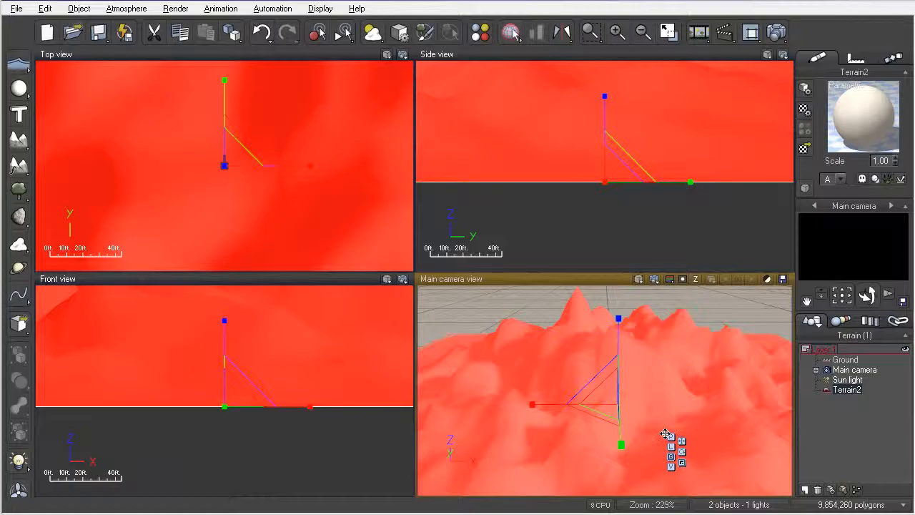
Re-render the main camera view of the full-resolution Terrain2 peaks
left_click(654, 280)
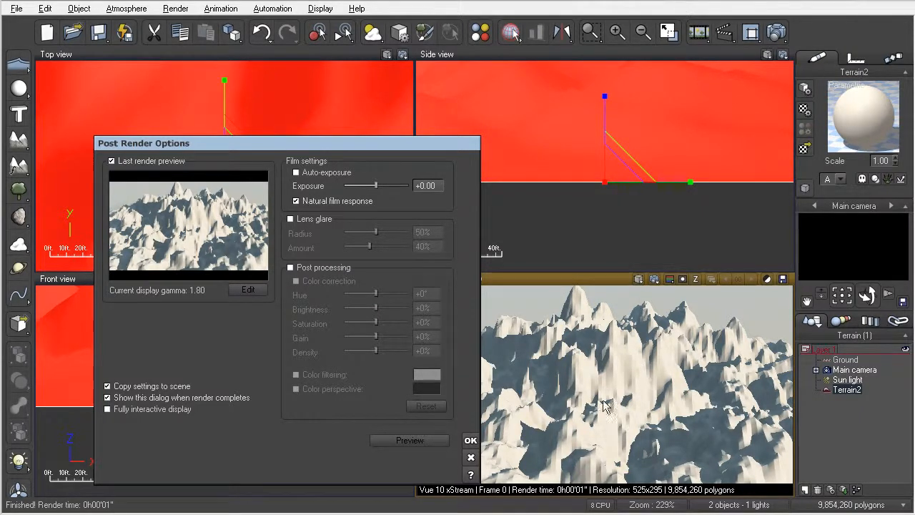
left_click(470, 459)
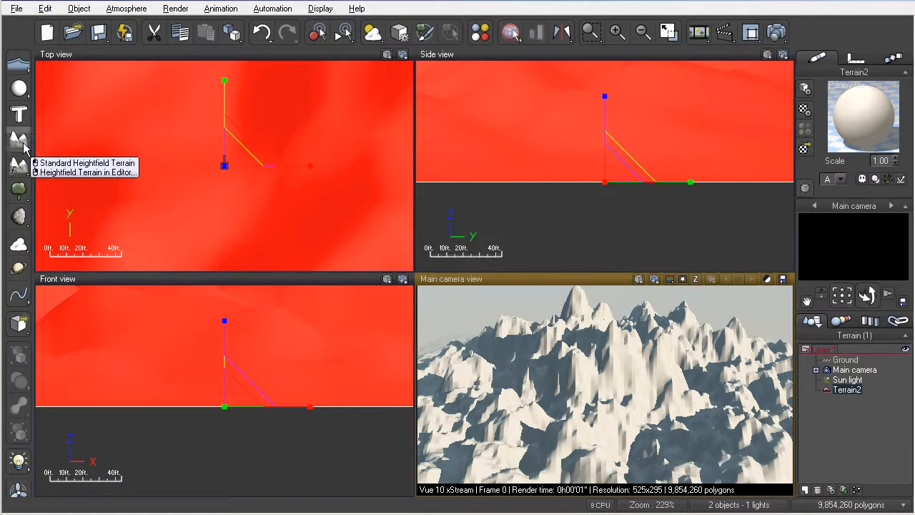
Select Terrain2 in the Main camera view and remove it
left_click(563, 359)
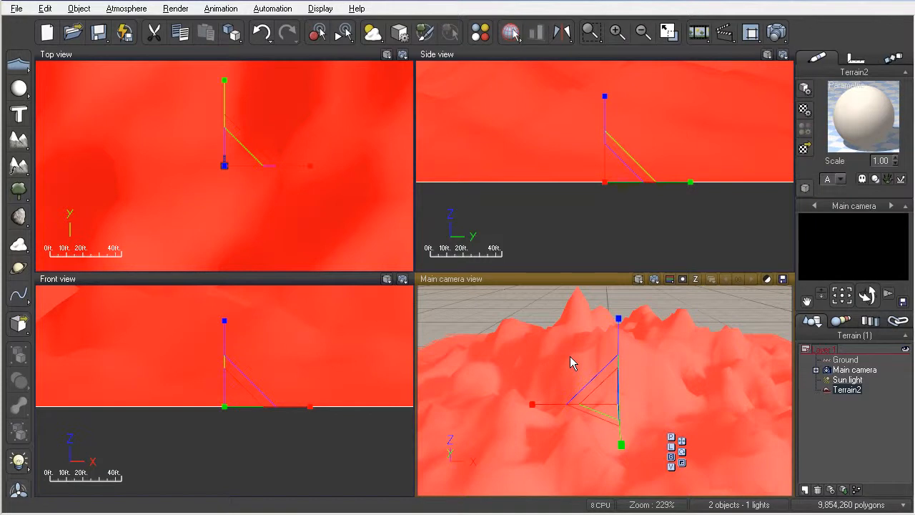
key("ctrl+z")
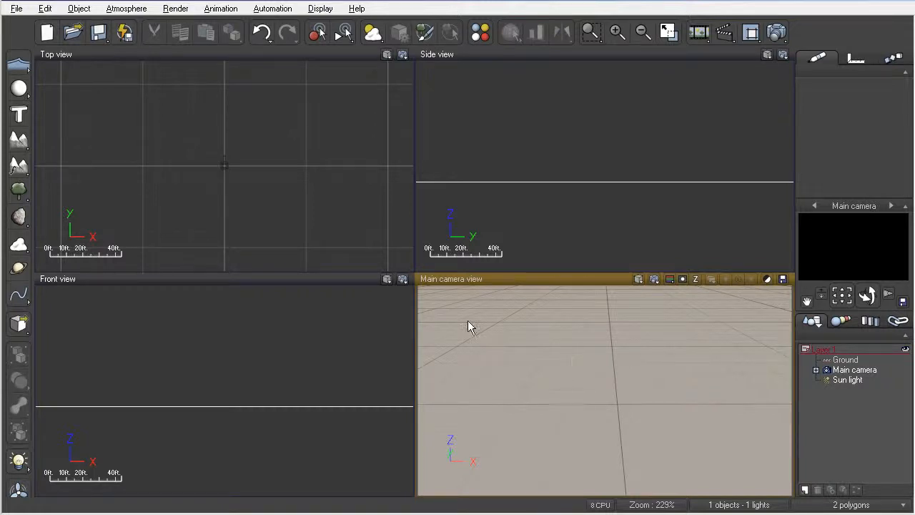
Add heightfield Terrain3 and frame it in the camera and Top views
left_click(18, 140)
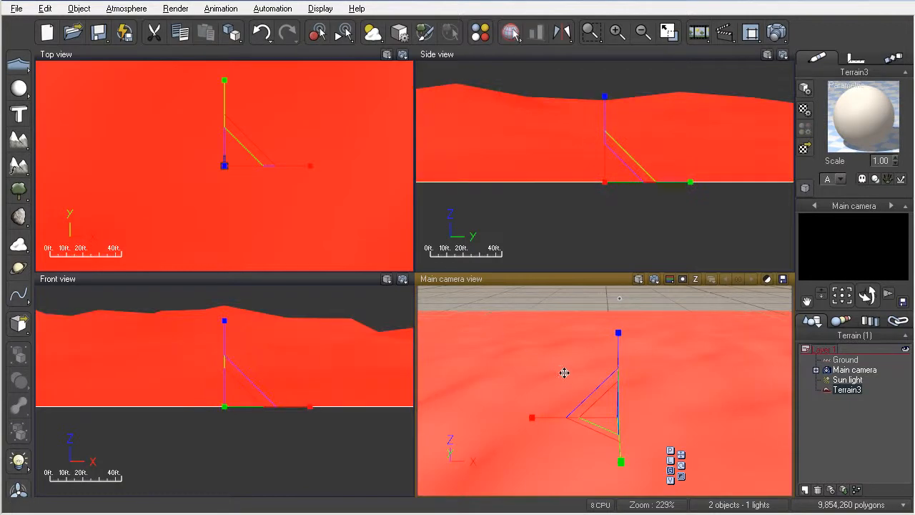
right_click_drag(570, 412, 574, 378)
middle_click_drag(575, 402, 577, 409)
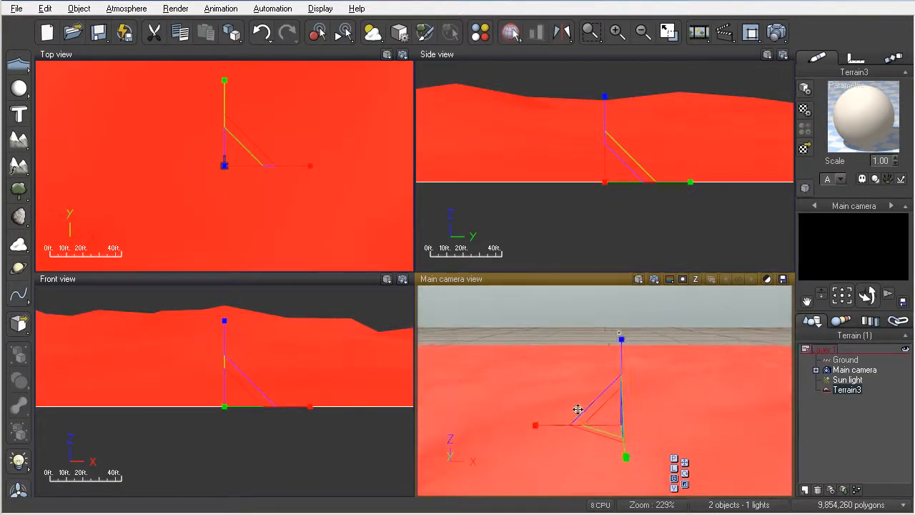
left_click(265, 188)
scroll(257, 185, "down", 10)
scroll(257, 195, "up", 3)
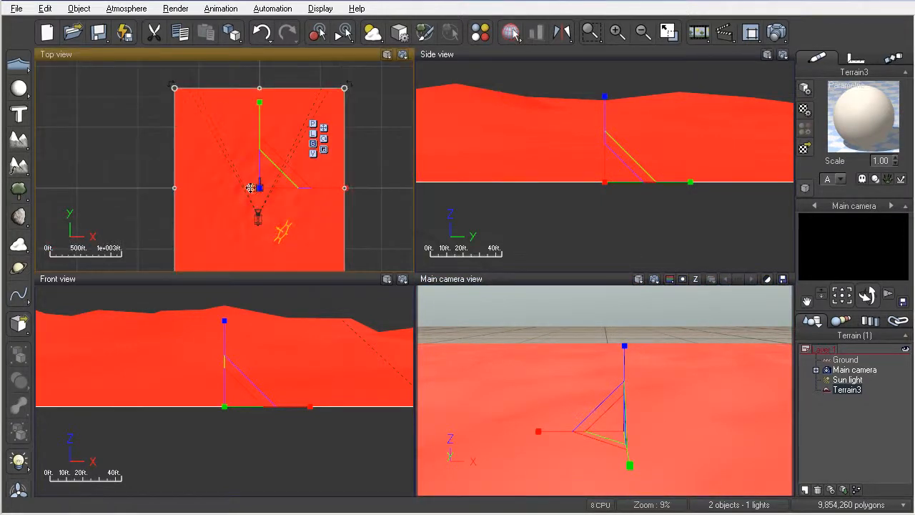